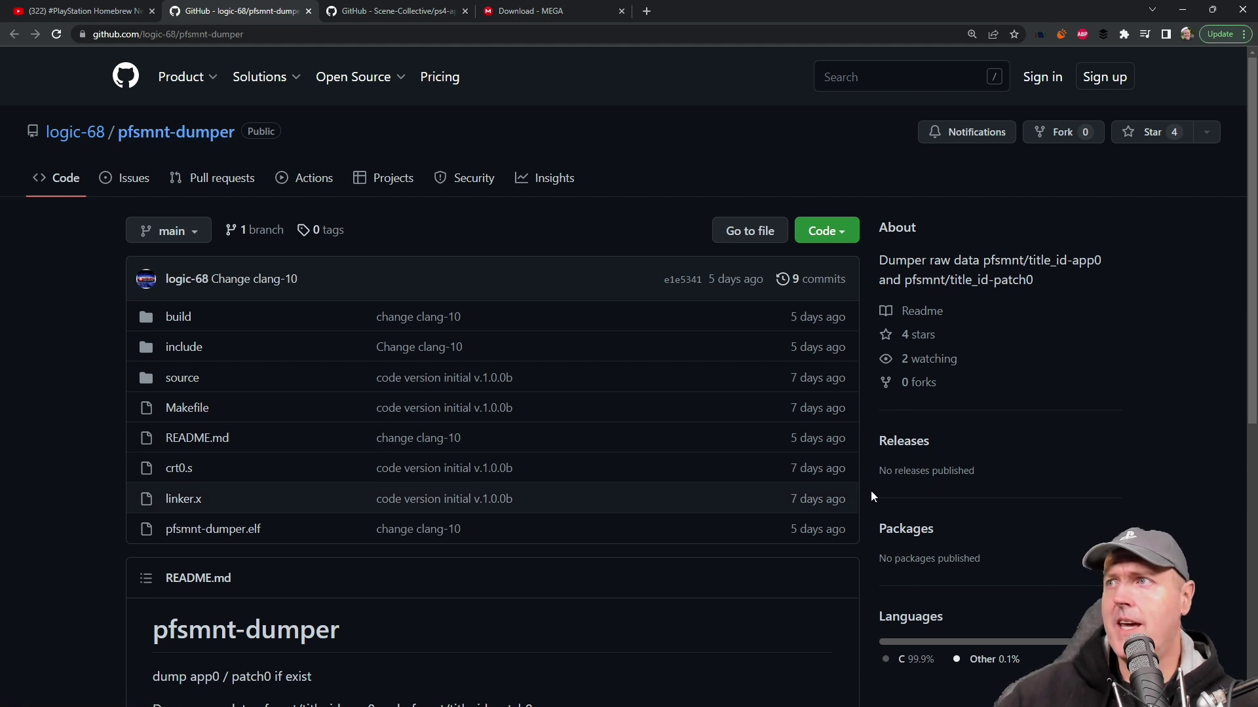
Step: Scroll through the pfsmnt-dumper README and back up, then switch to the other browser tab
scroll(897, 498, down, 3)
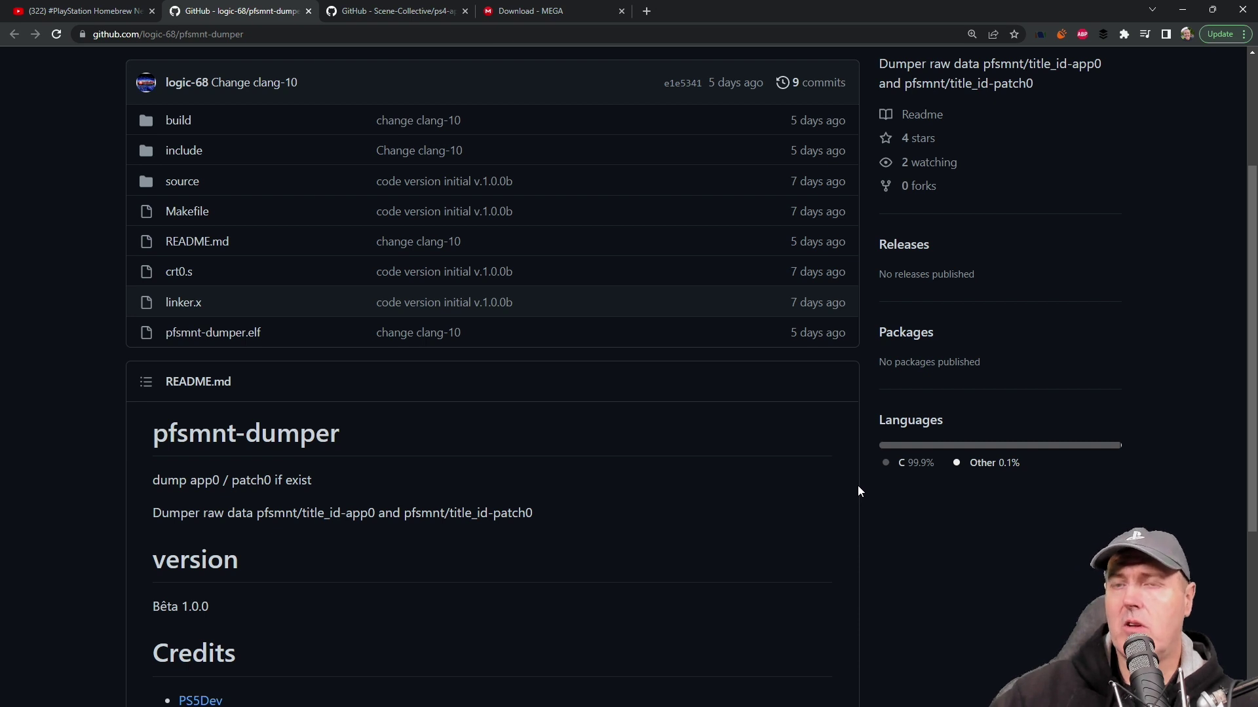
scroll(872, 491, up, 3)
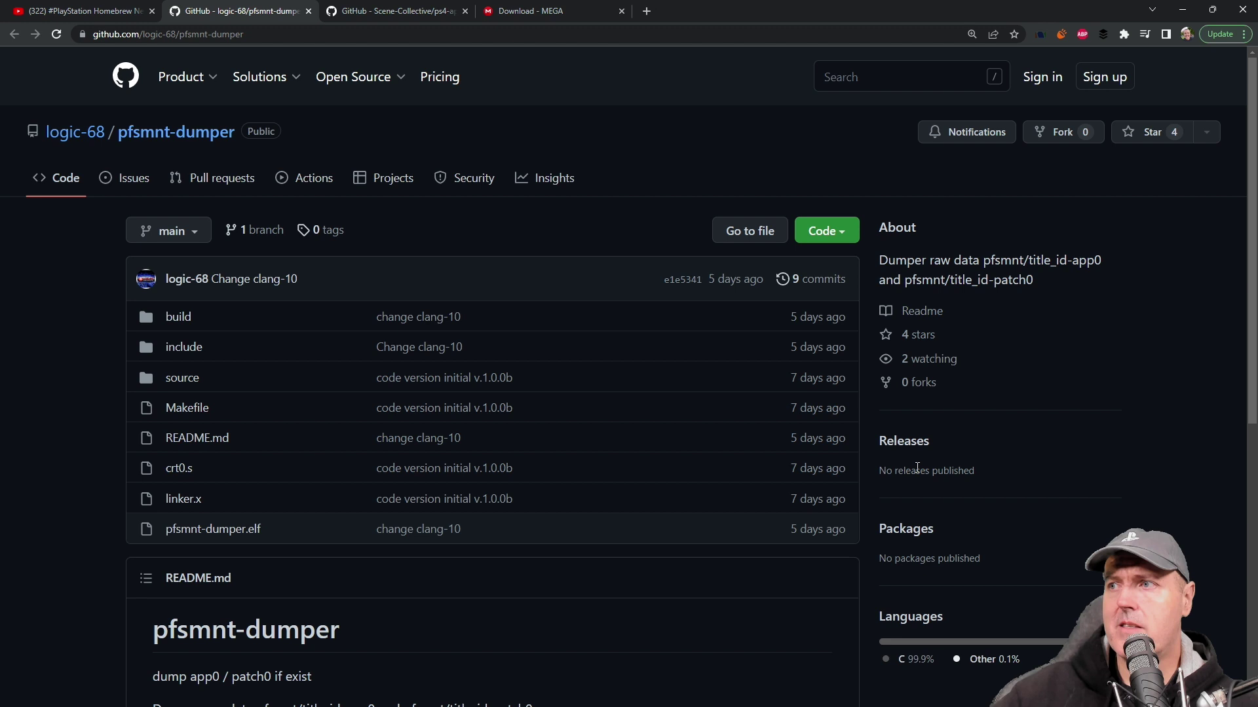
click(533, 11)
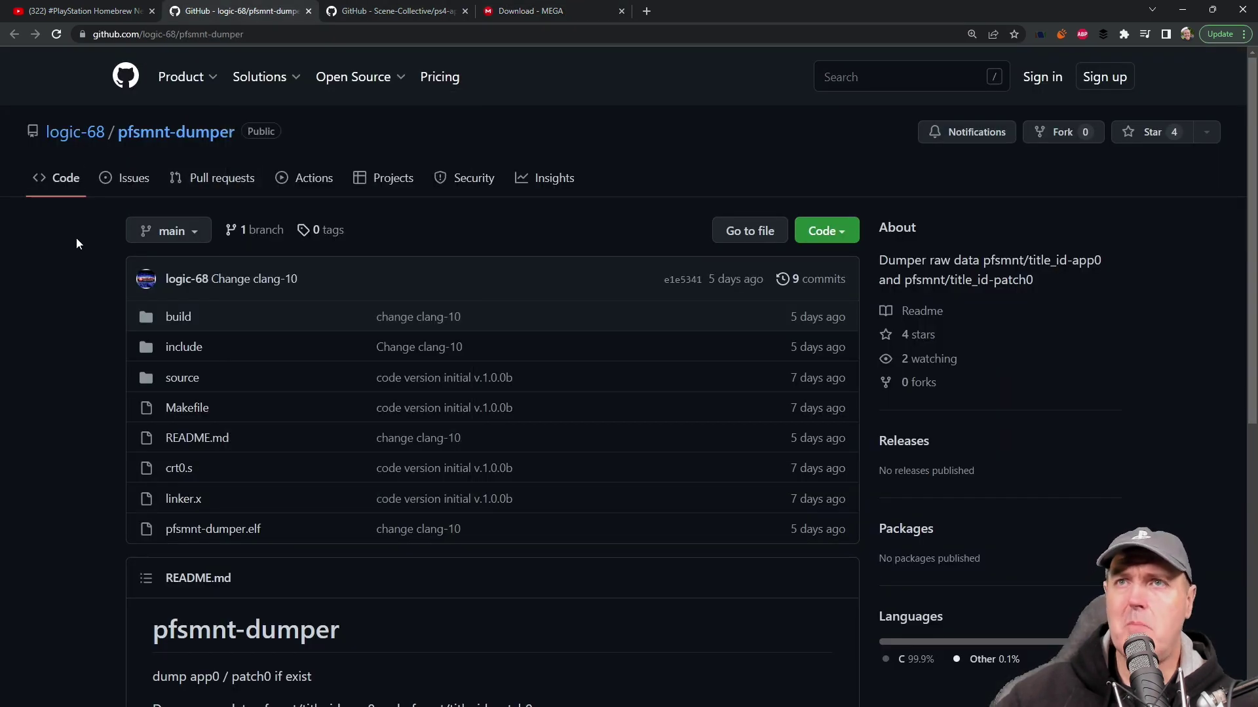
Step: View the ps4-app-dumper repository, then go back to the pfsmnt-dumper tab
click(372, 11)
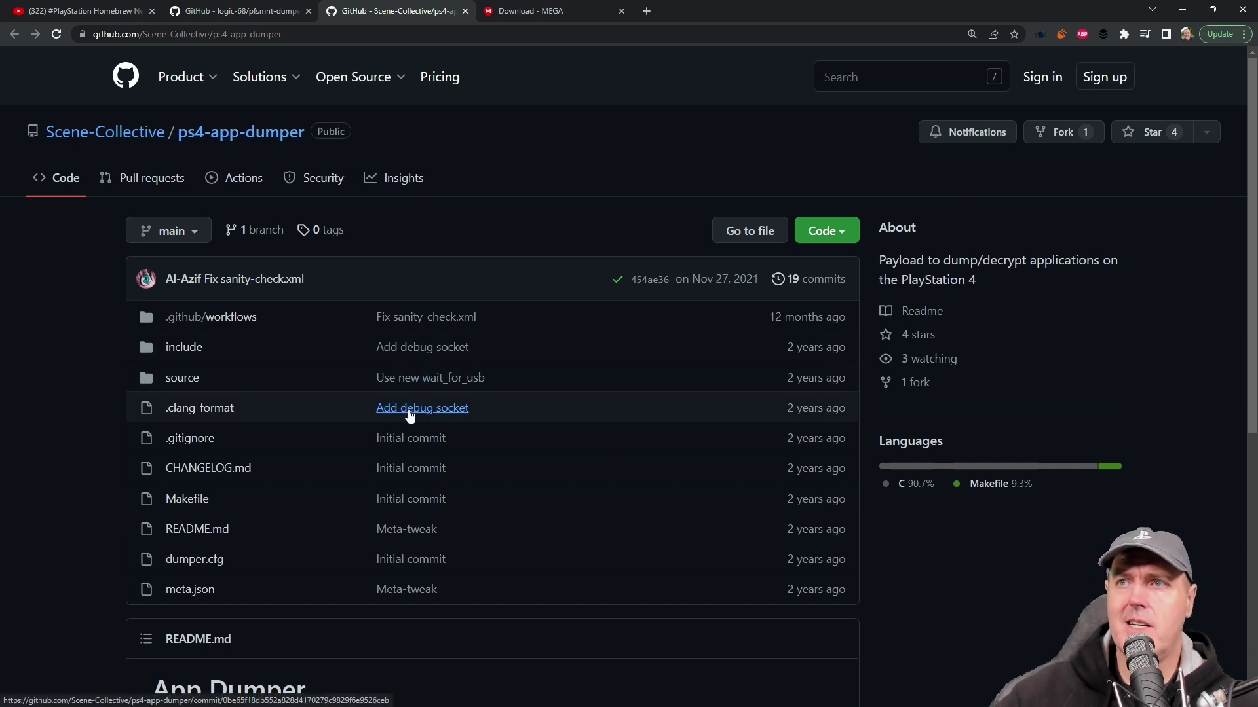
click(246, 11)
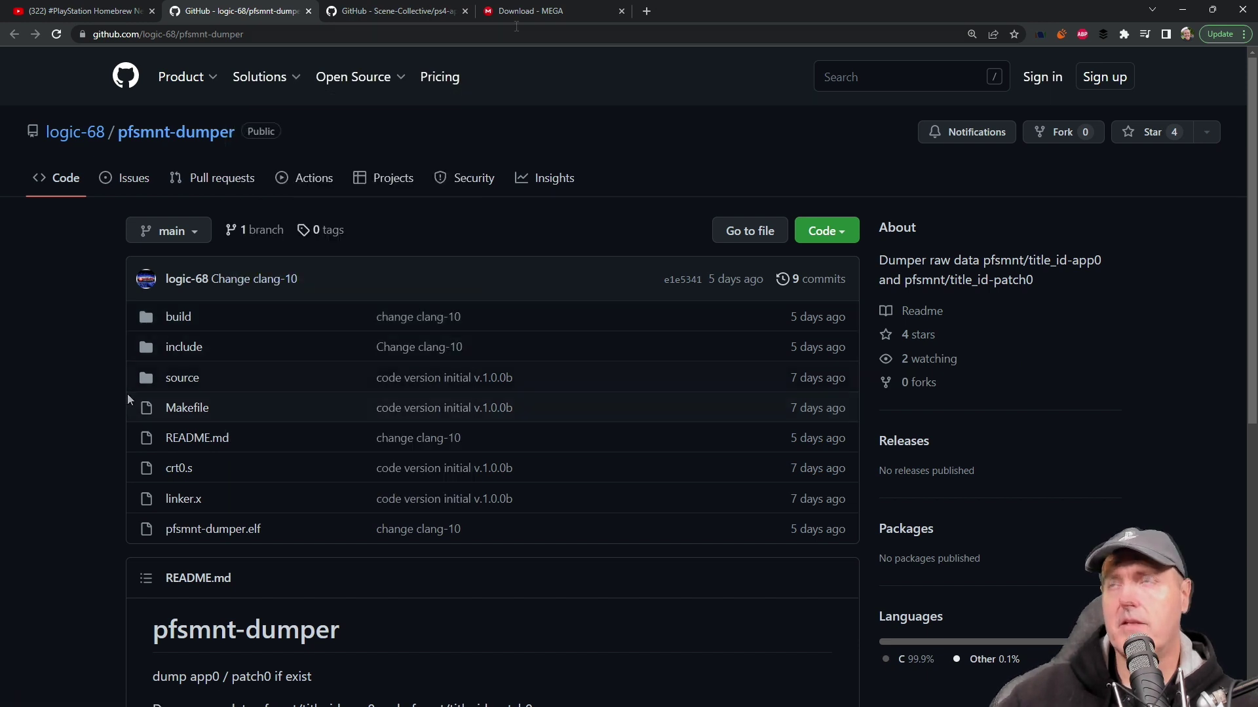
Step: Show the MEGA zip page alongside the extracted folder with the ELF and README.md
click(545, 11)
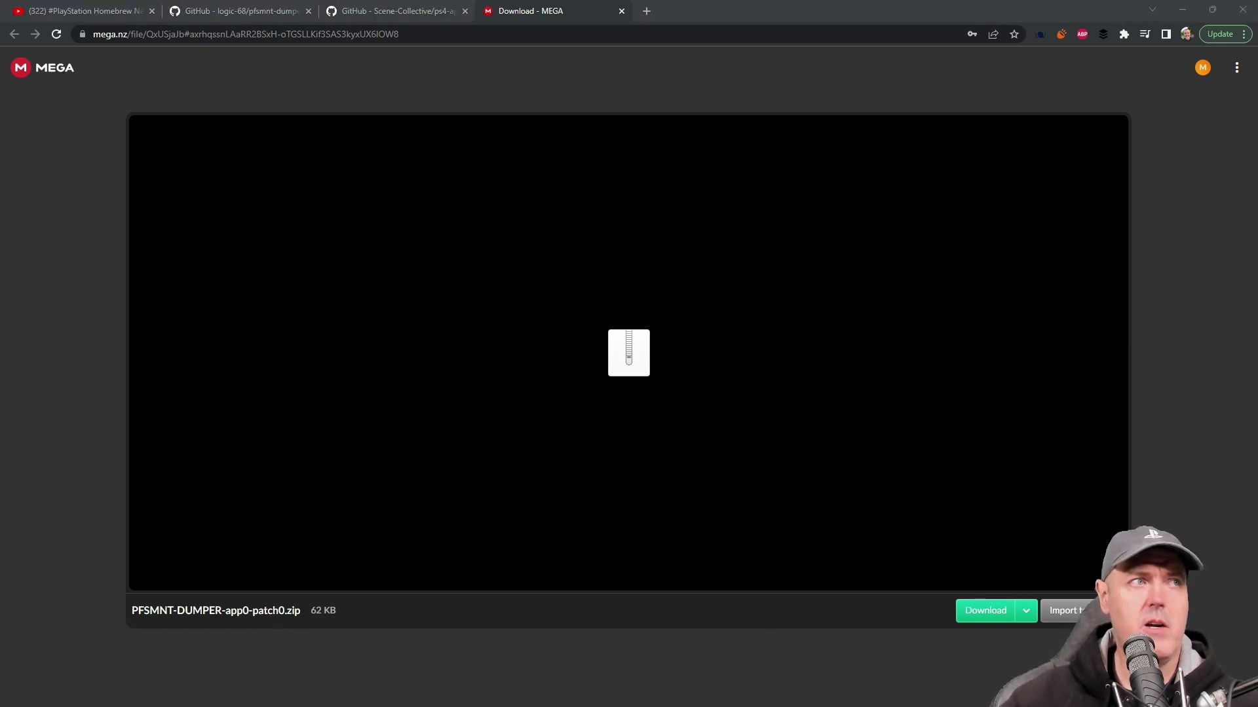
drag(0, 151, 446, 95)
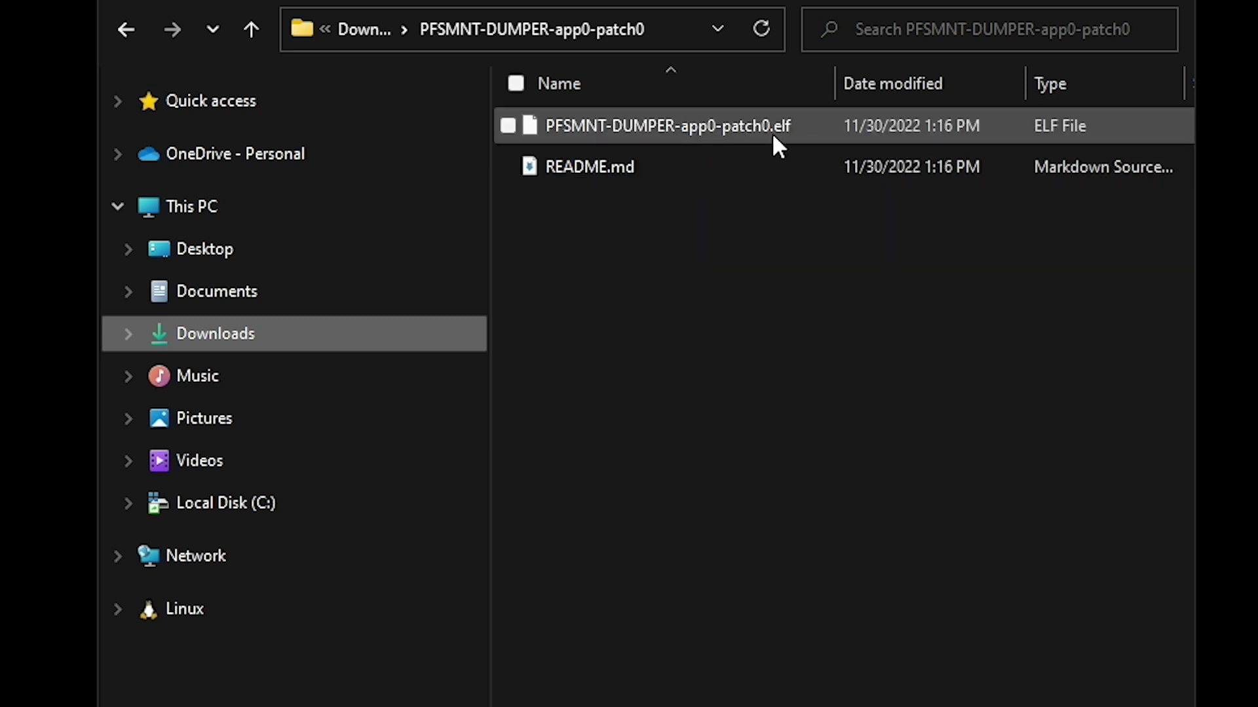
mouse_move(807, 128)
mouse_move(647, 128)
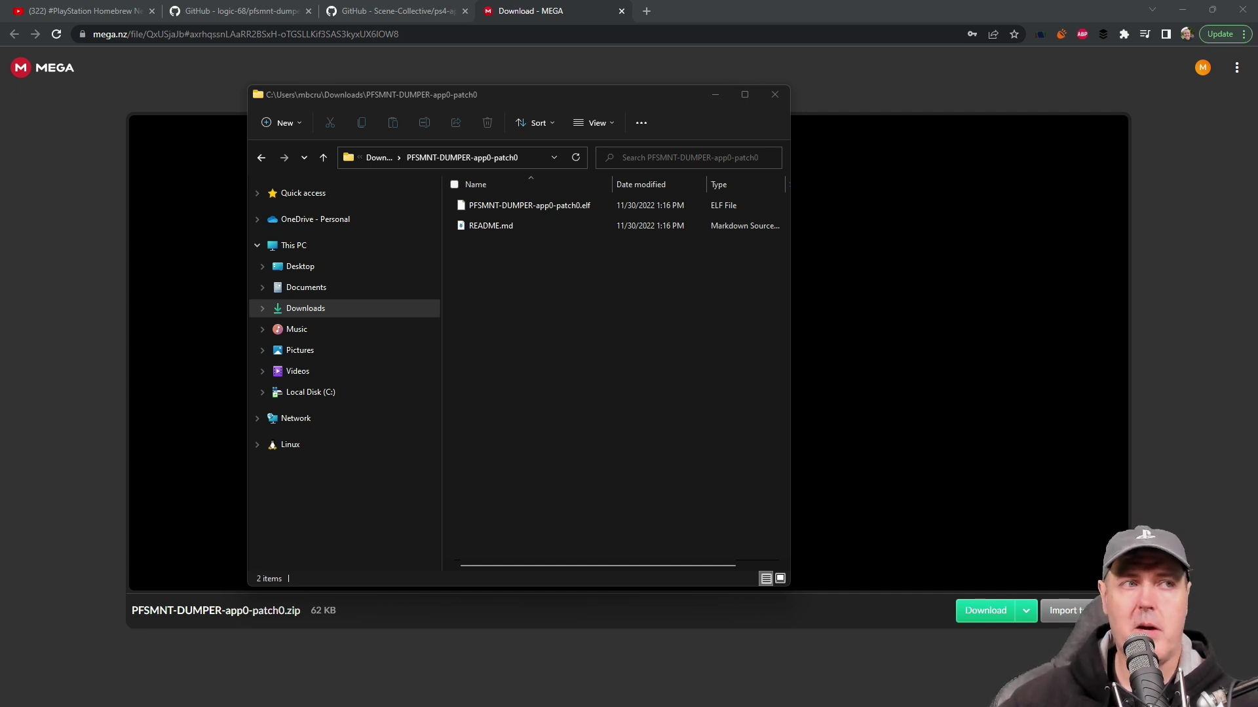
Step: Bring the NetCat GUI window into view, then move it off to the right edge
drag(402, 281, 336, 255)
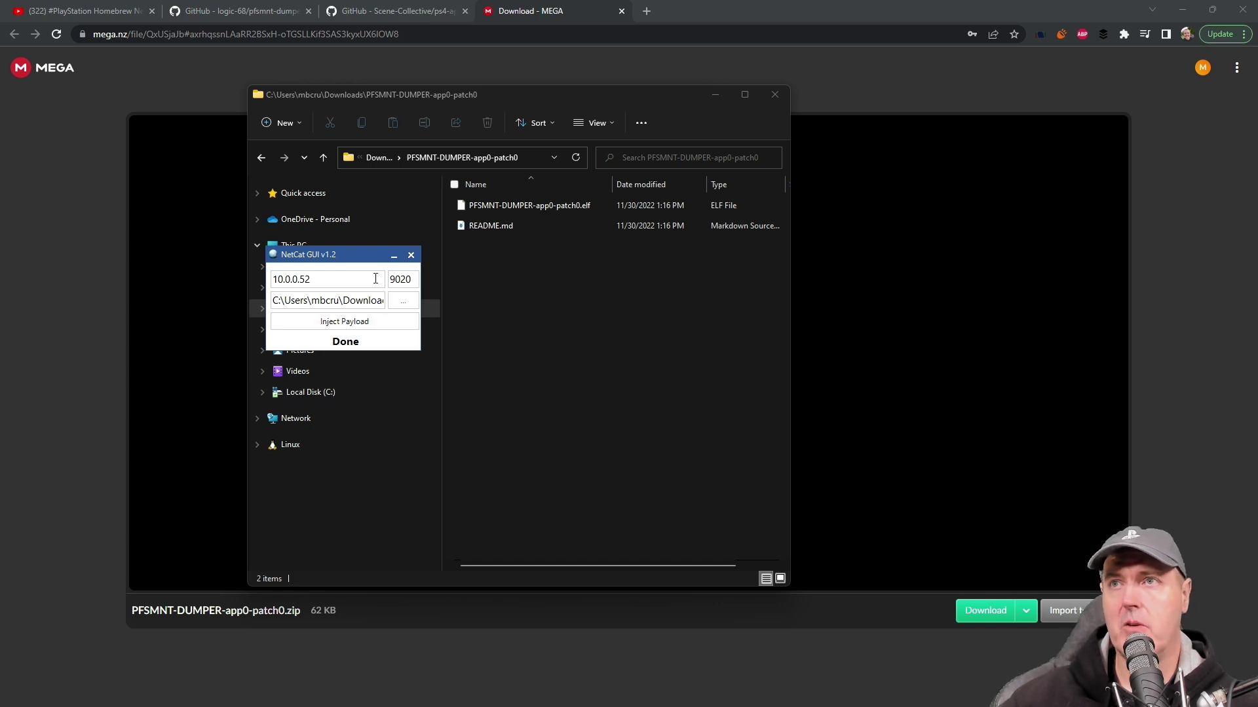
drag(351, 256, 1257, 269)
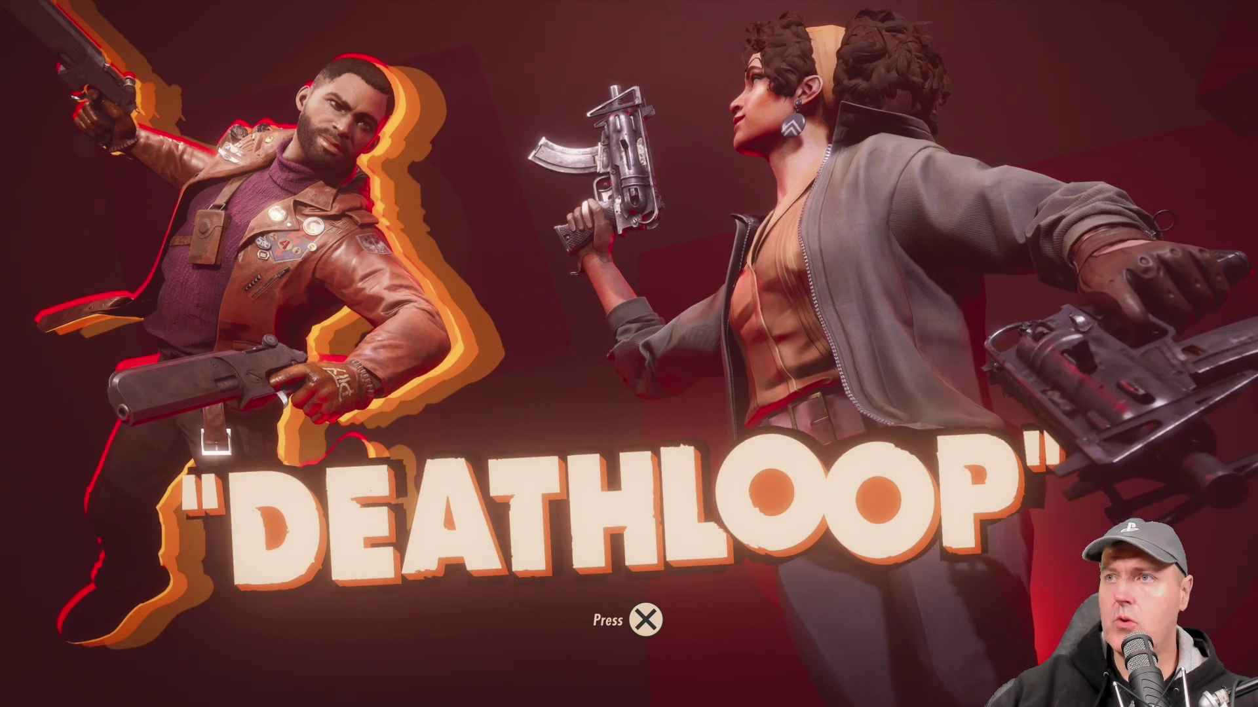
Step: Leave Deathloop for the PS5 home screen through the control center
key(Home)
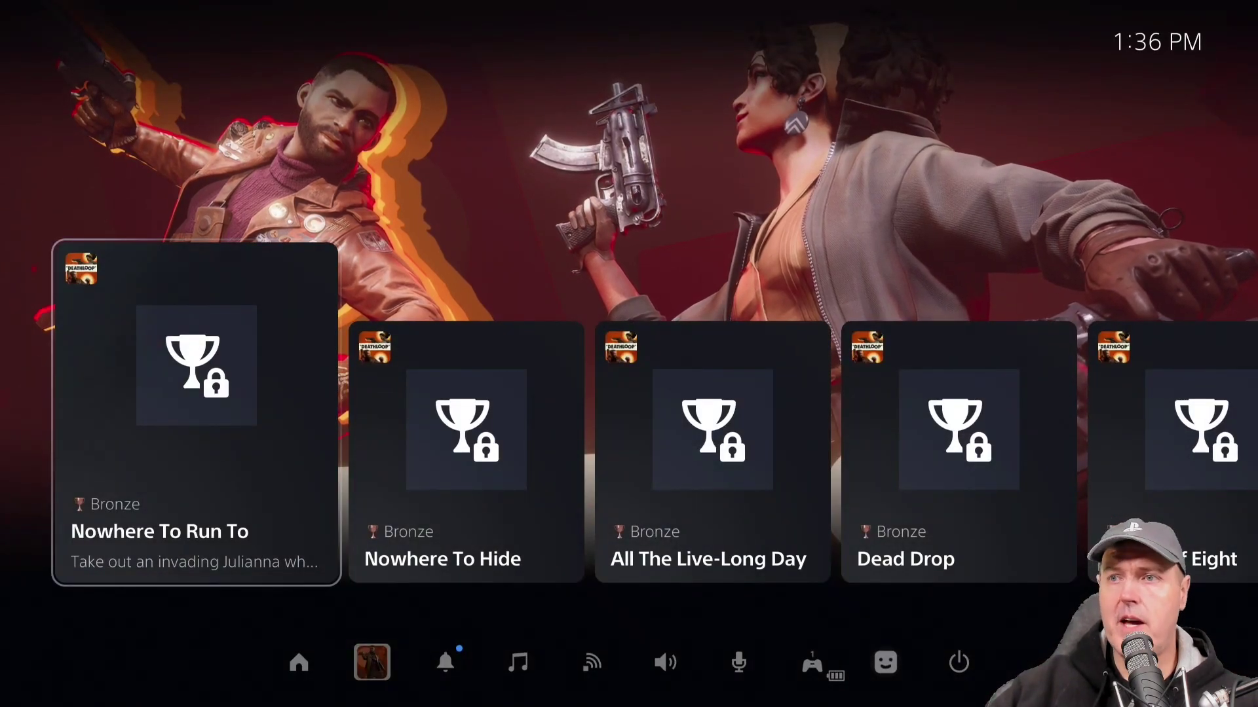
key(Down)
key(Return)
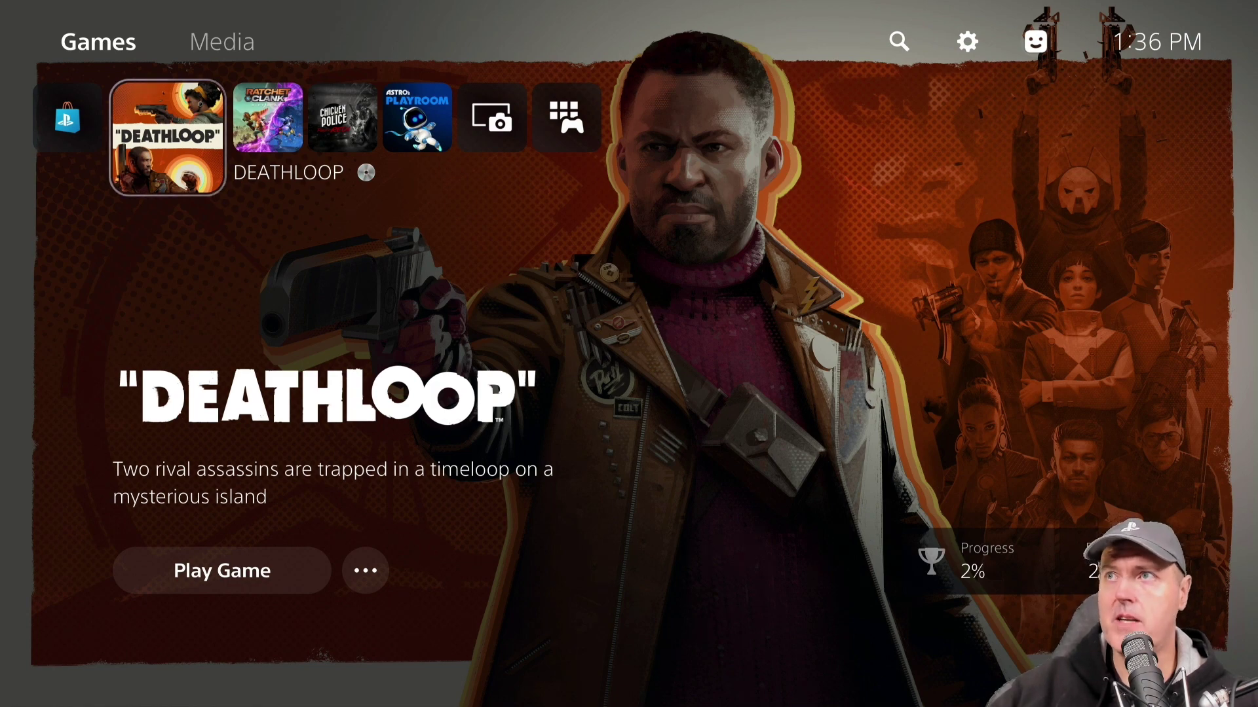
Step: Open the PS5 Settings and move to User's Guide, Health & Safety
key(Up)
key(Right)
key(Right)
key(Right)
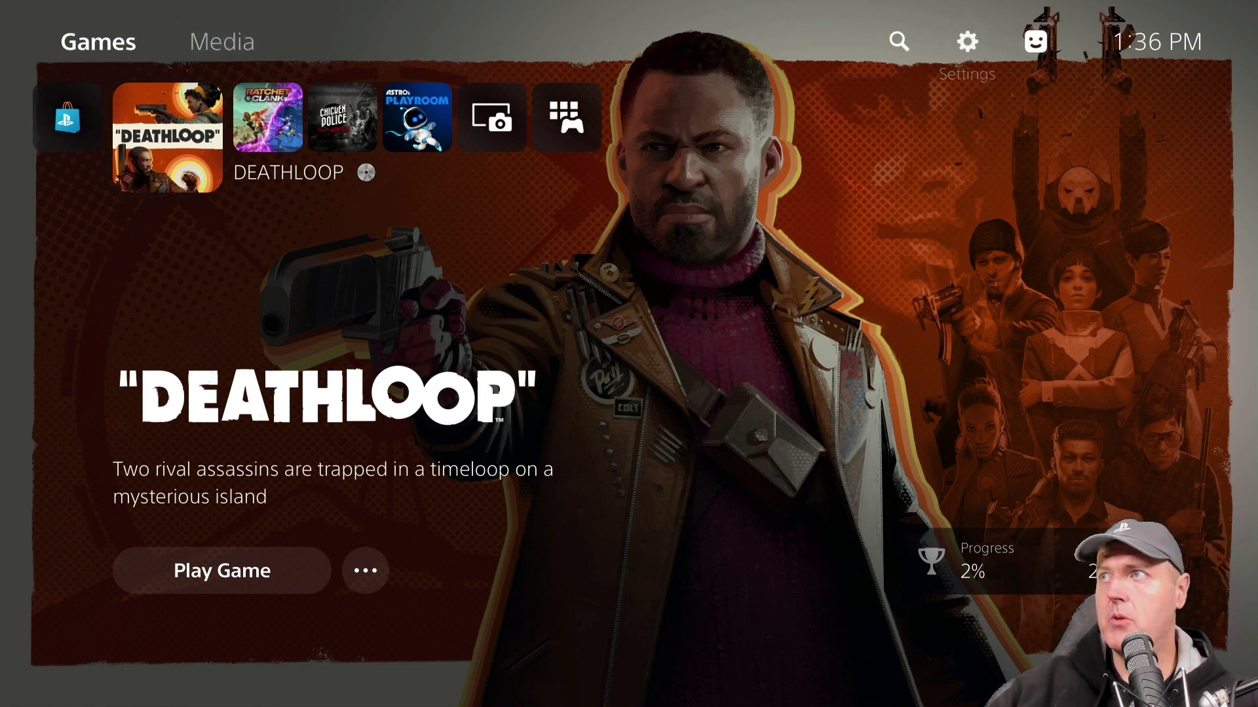
key(Return)
key(Up)
key(Up)
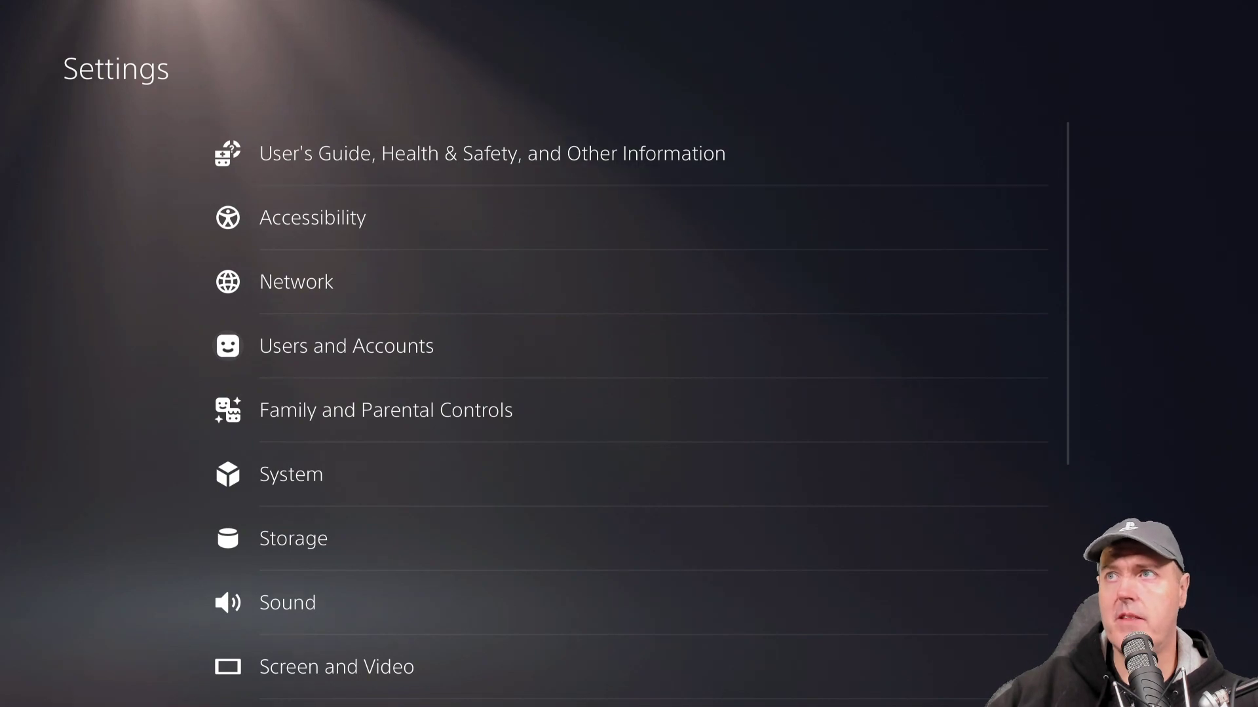
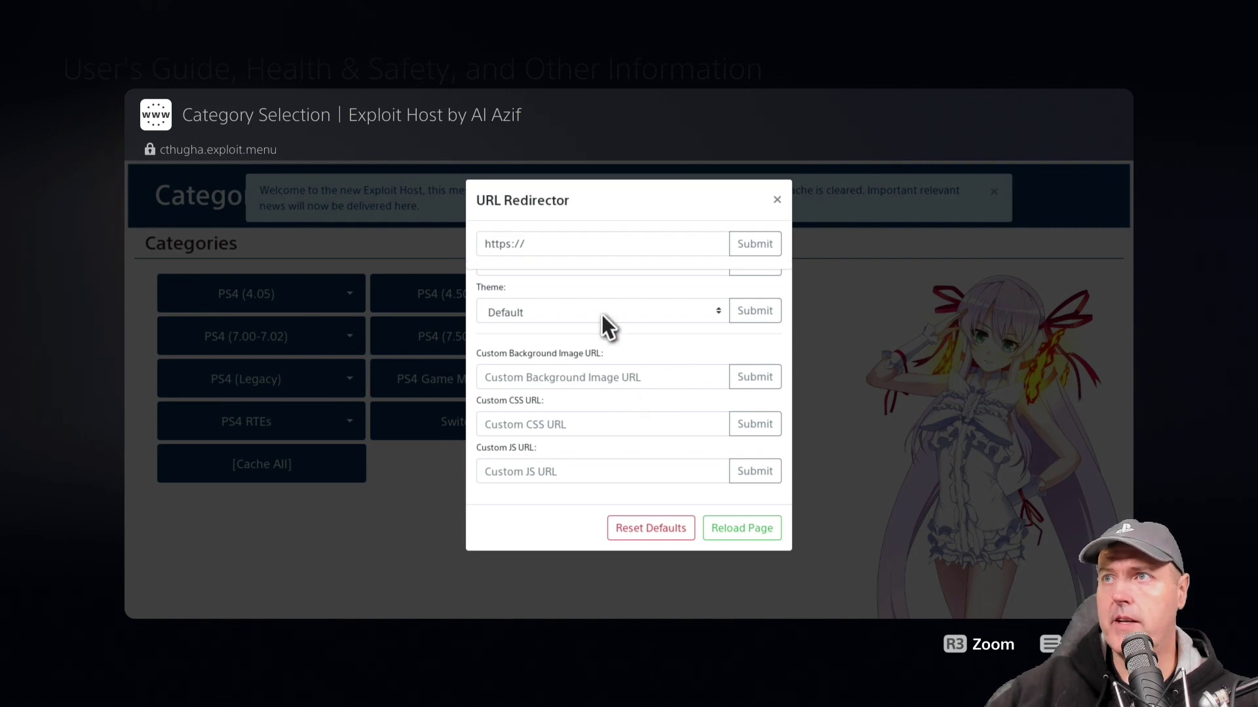
click(602, 248)
key(Left)
key(Left)
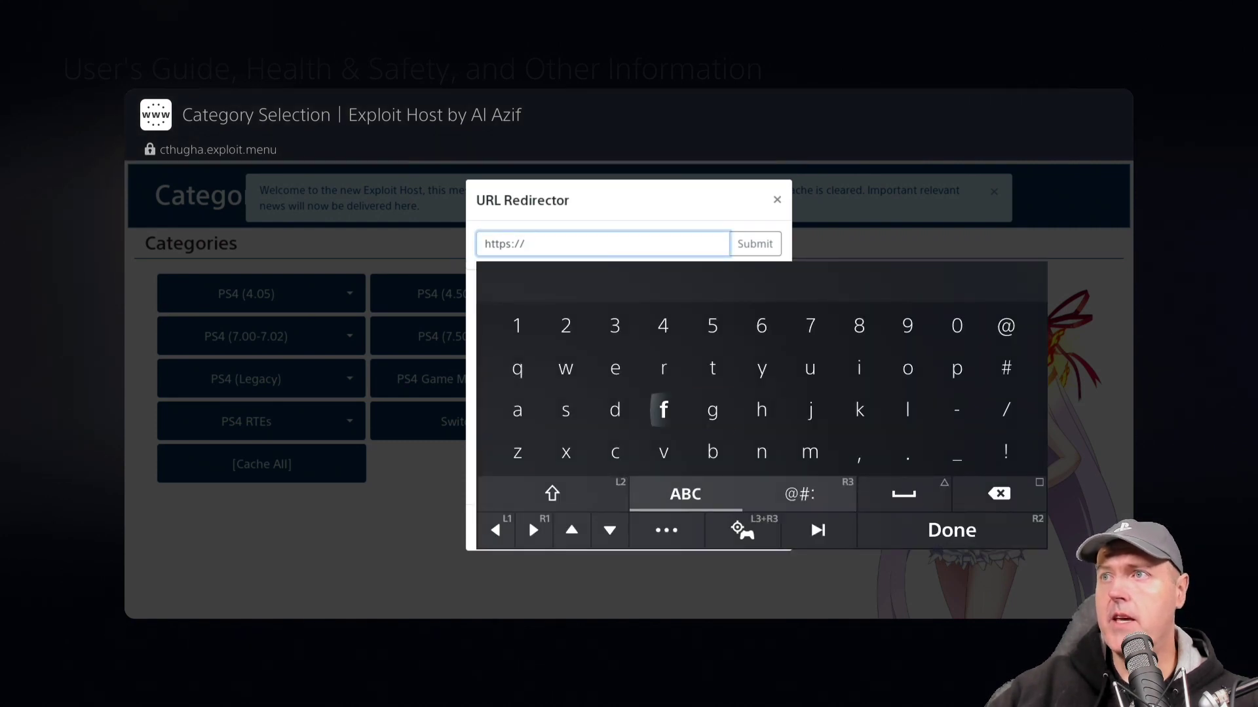
key(Up)
text(e)
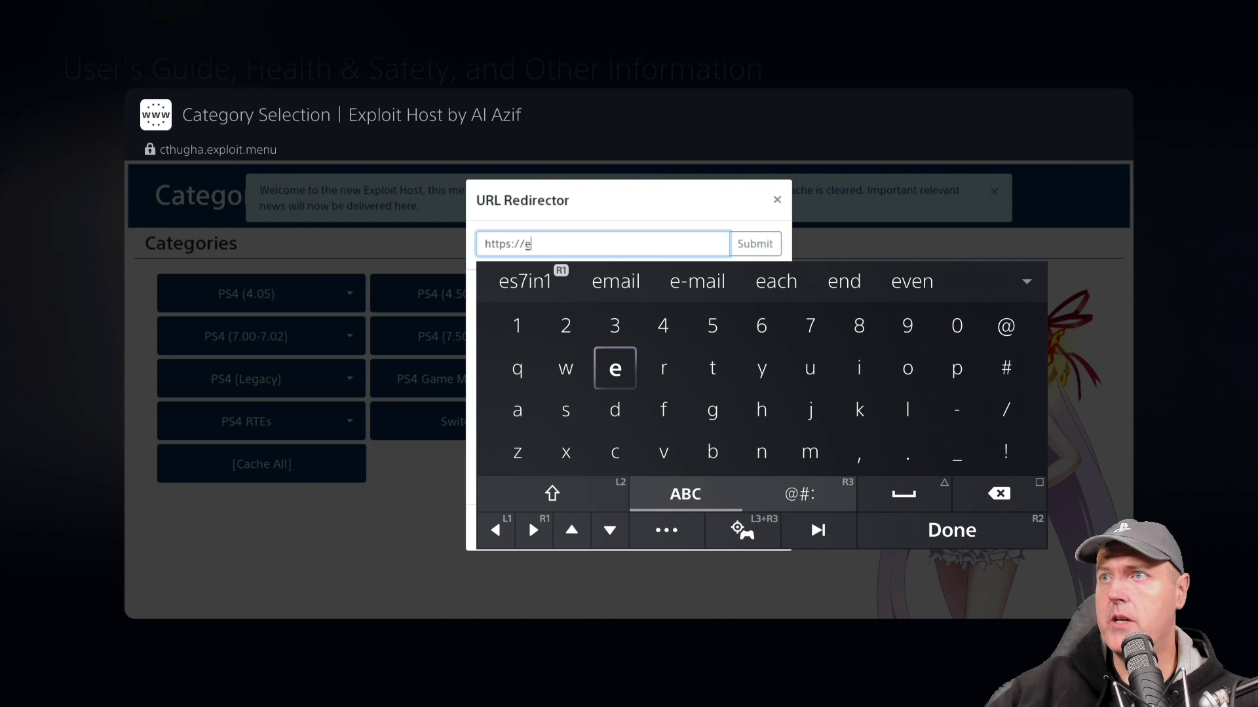
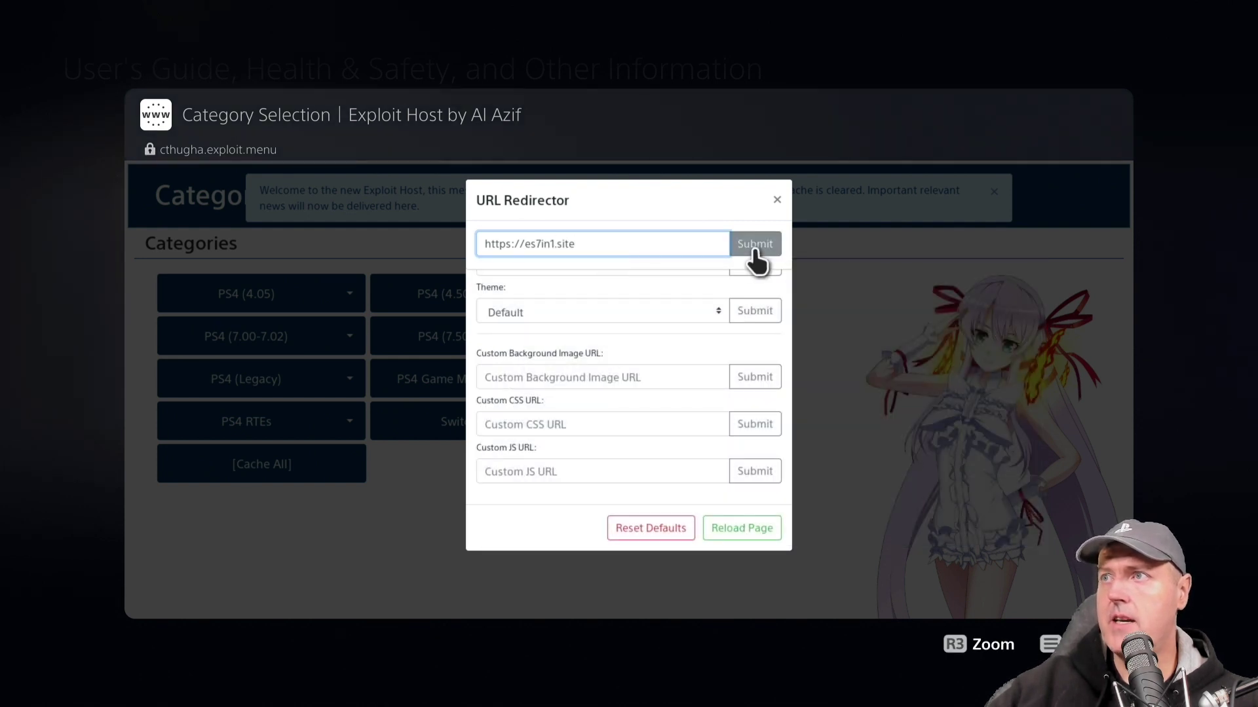
click(754, 244)
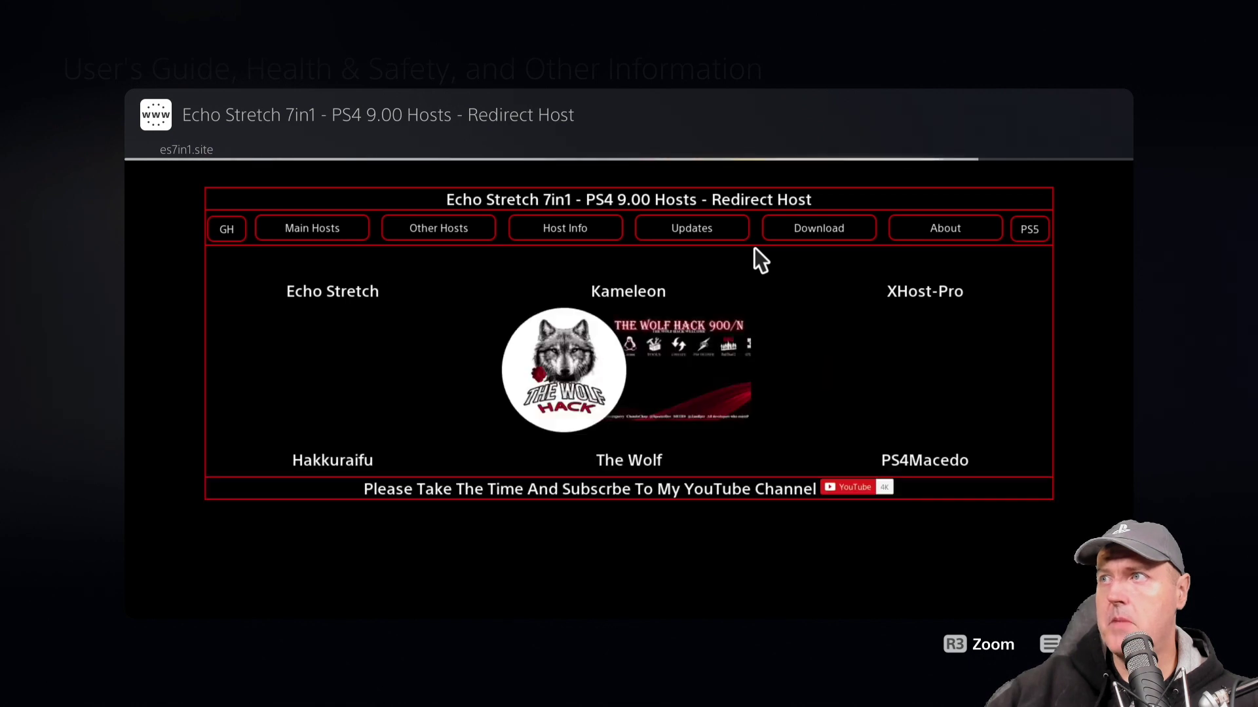
click(1029, 230)
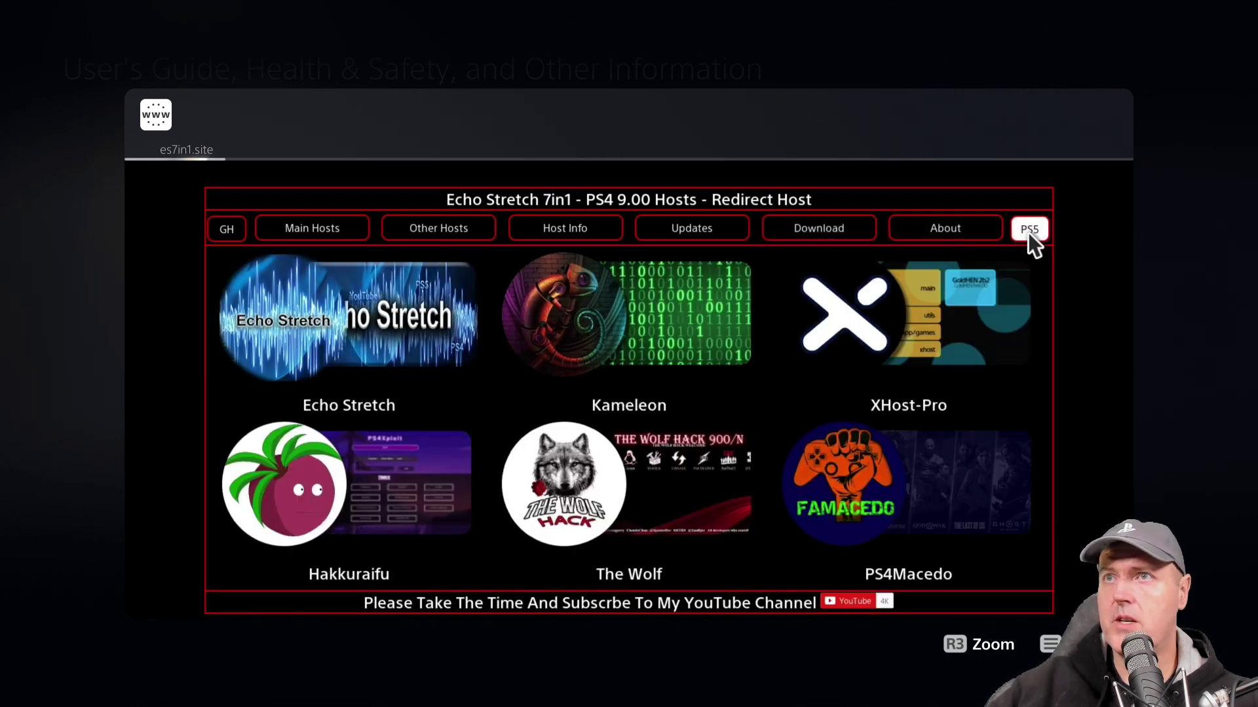
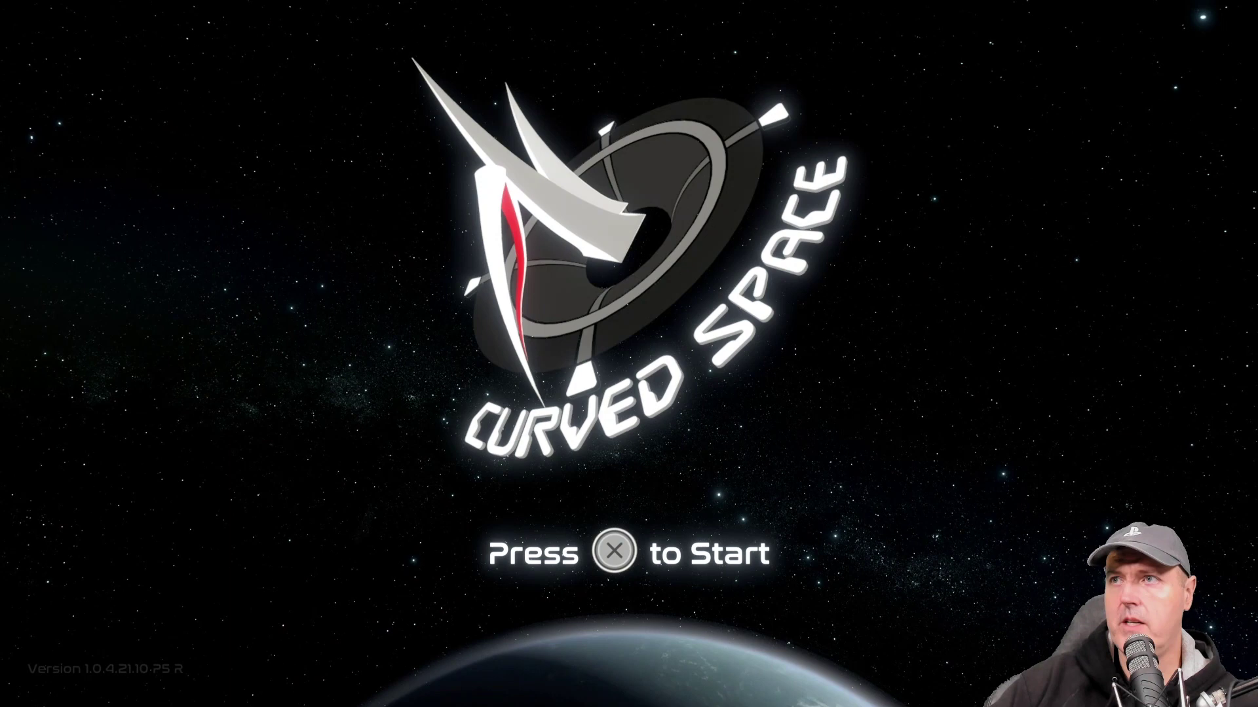
Step: Return from the Curved Space title screen to the PS5 home screen
key(Home)
key(Down)
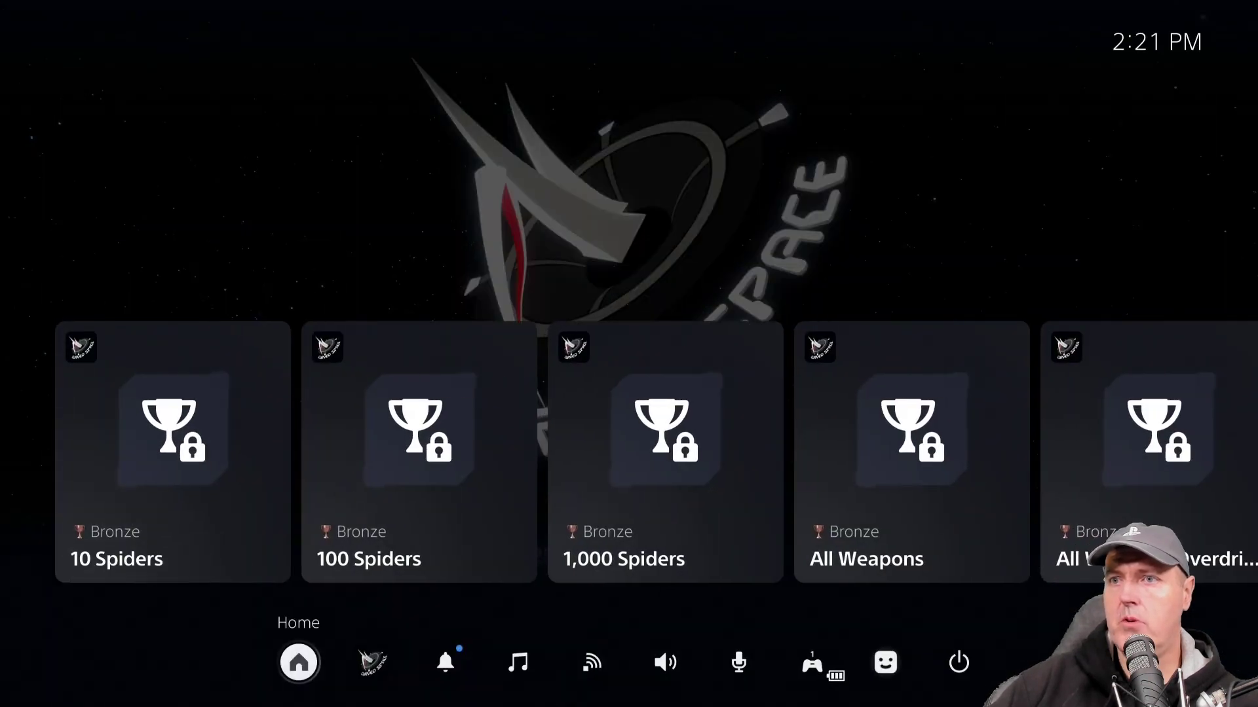
key(Return)
Step: Open the Settings gear past Search and move up through the categories
key(Up)
key(Right)
key(Right)
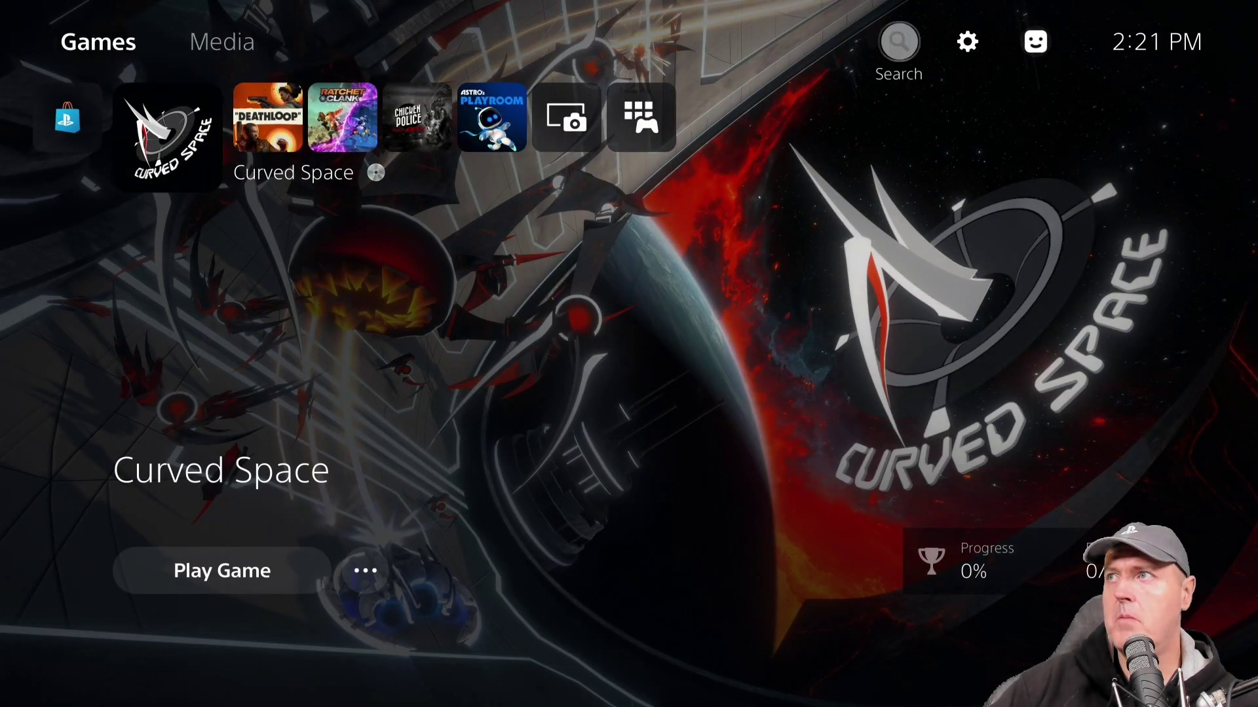
key(Right)
key(Return)
key(Up)
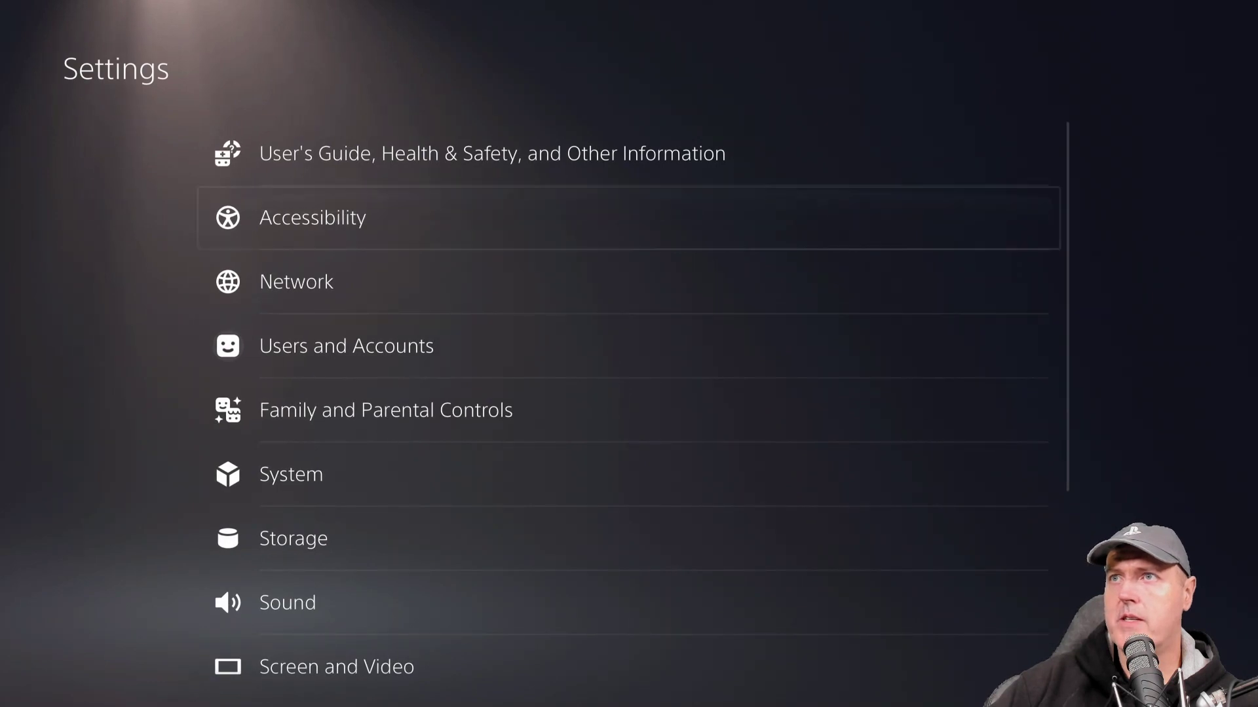
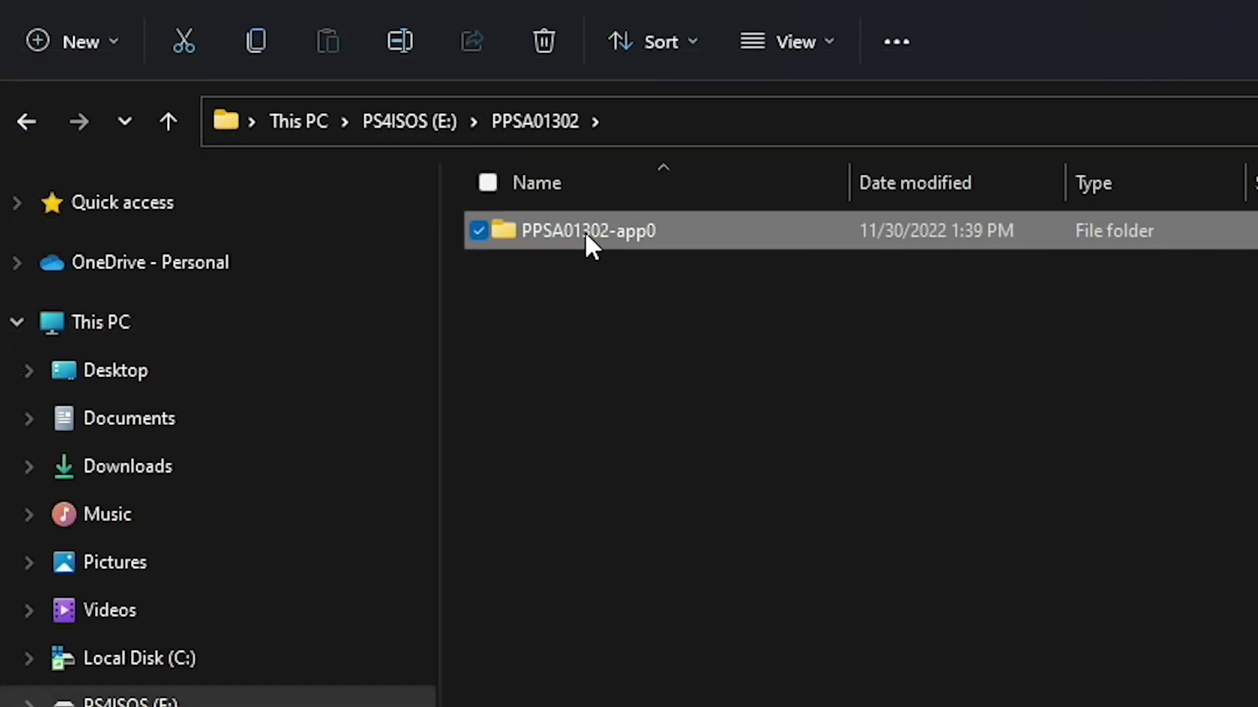
Step: Browse PPSA01302-app0\base\cfg, then return to base and open eLID_BrazilianPortuguese, showing rsc_sounds_24_0.resources
double_click(577, 229)
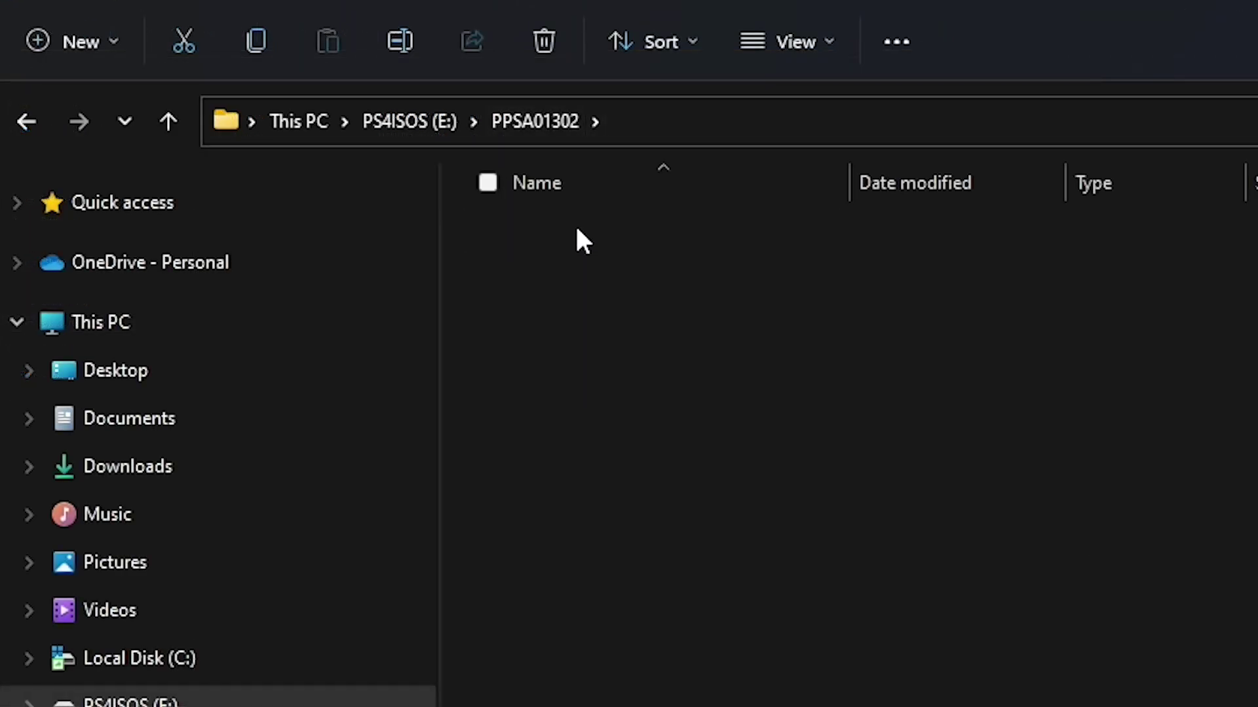
double_click(538, 233)
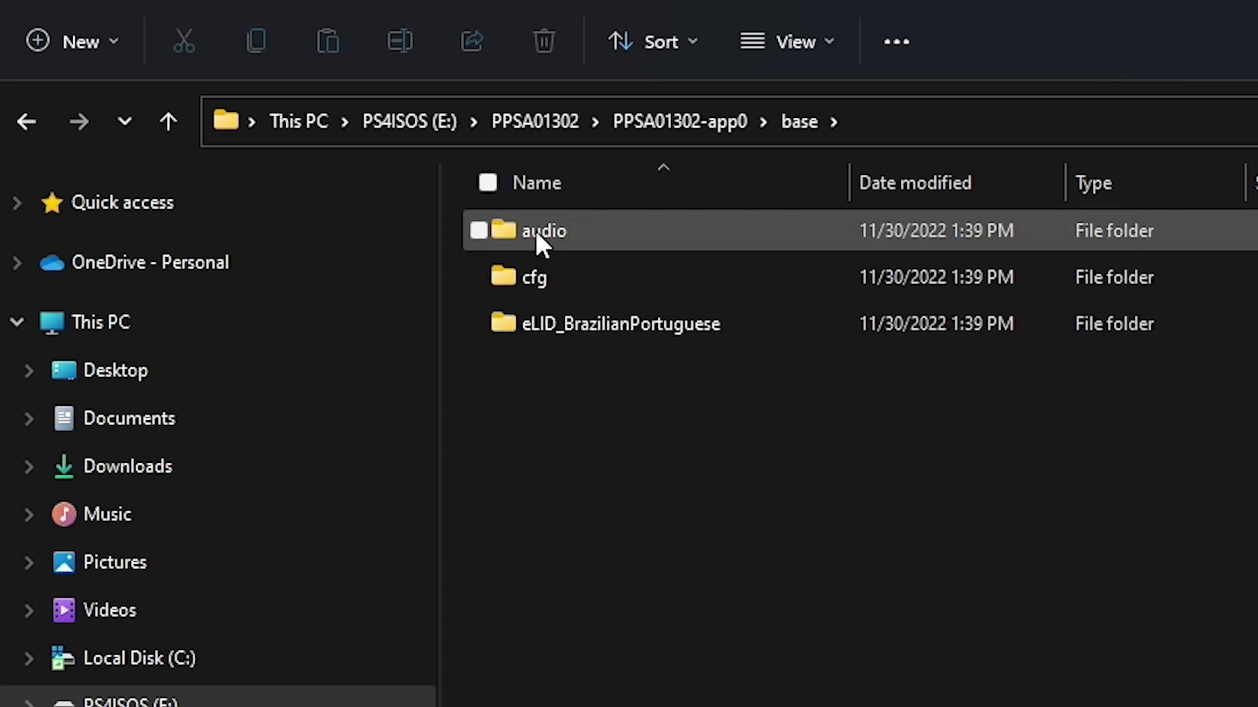
click(551, 282)
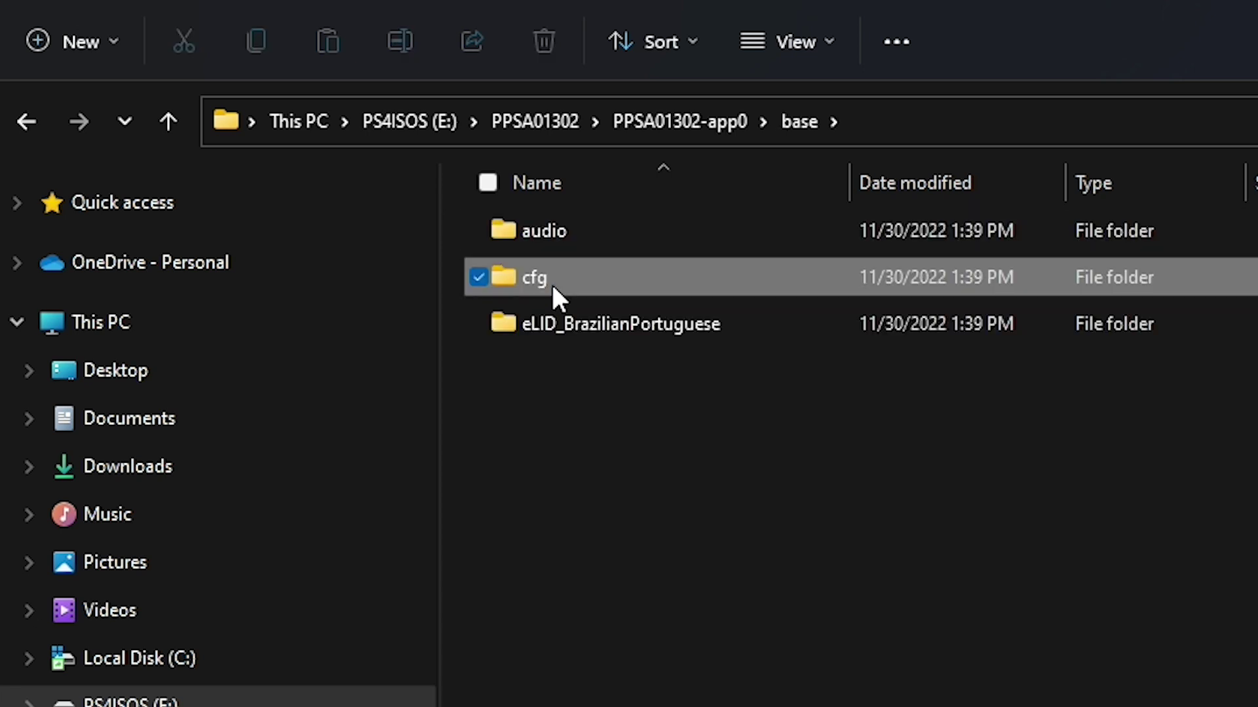
double_click(573, 280)
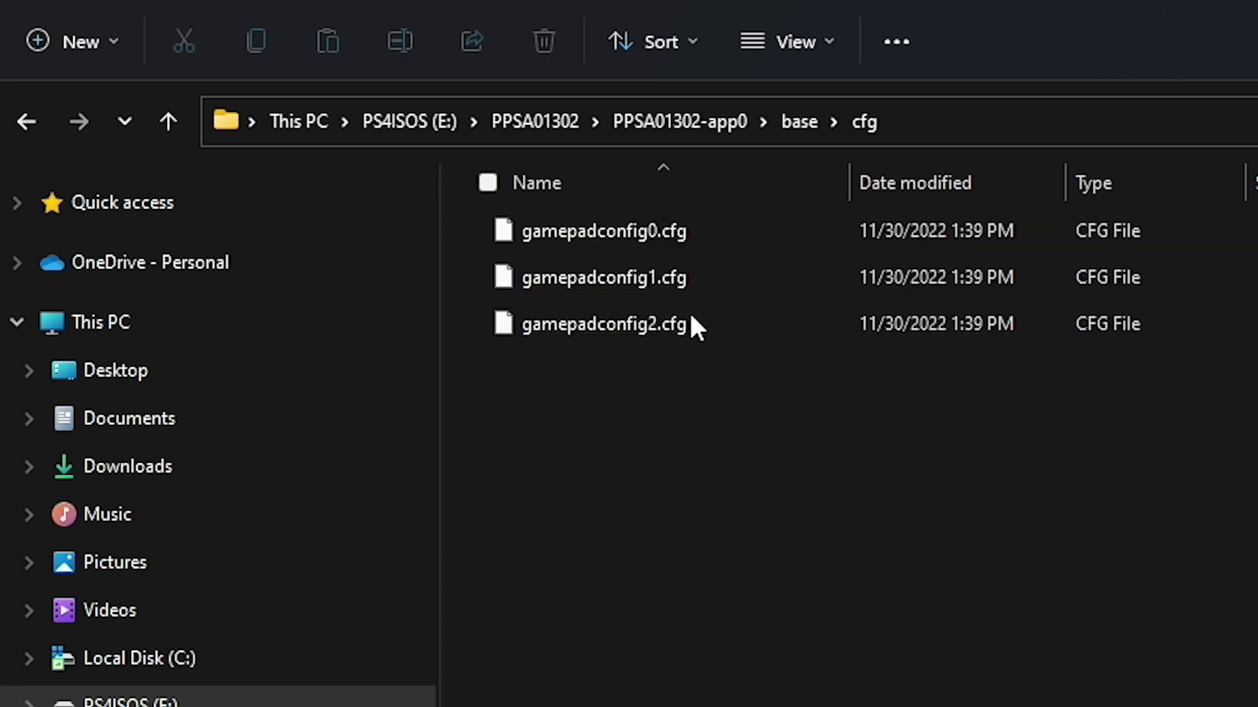
click(799, 122)
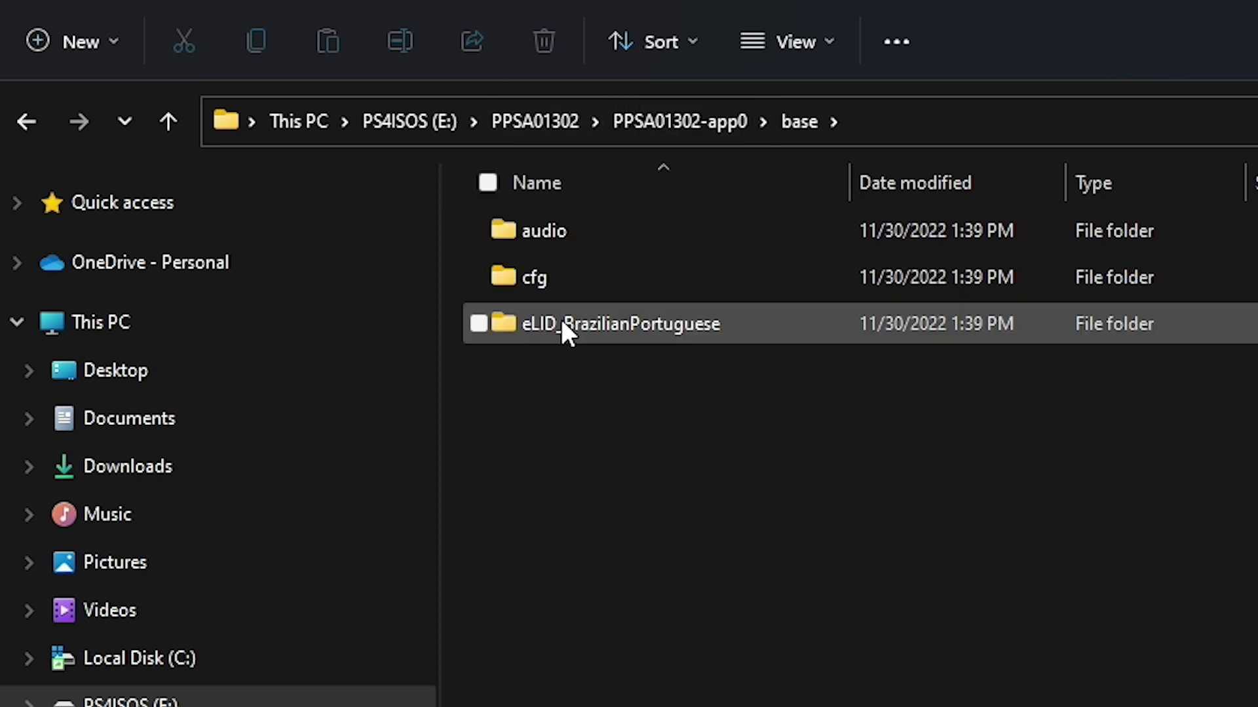
double_click(560, 321)
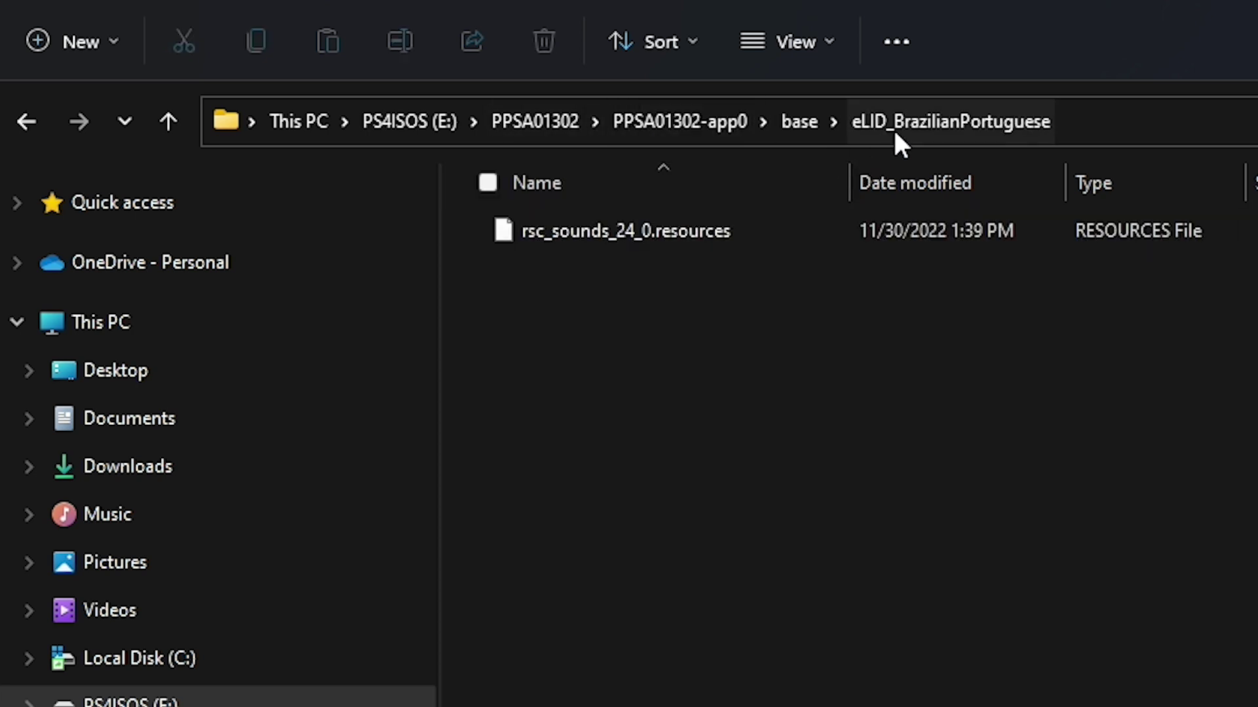